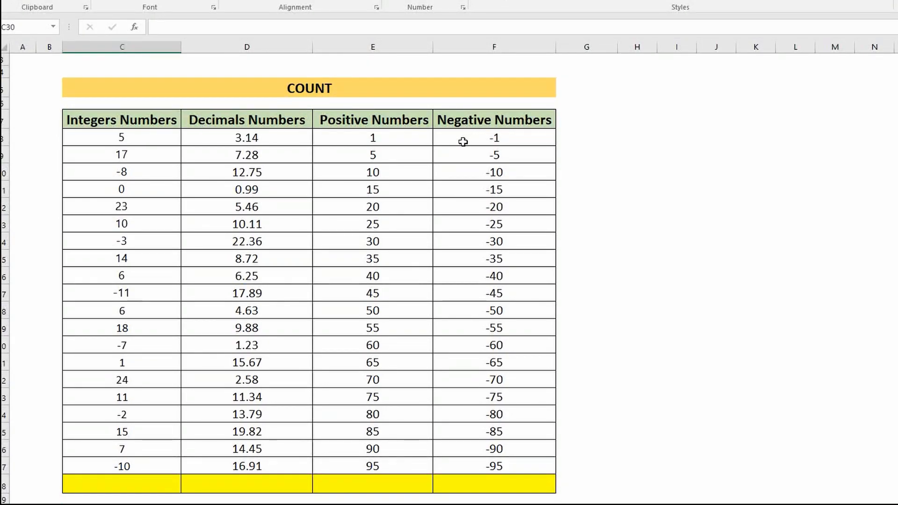
Count the Integers Numbers column in C28 with =COUNT(C8:C27) and copy the formula across to F28
{"action": "left_click", "coordinate": [130, 488]}
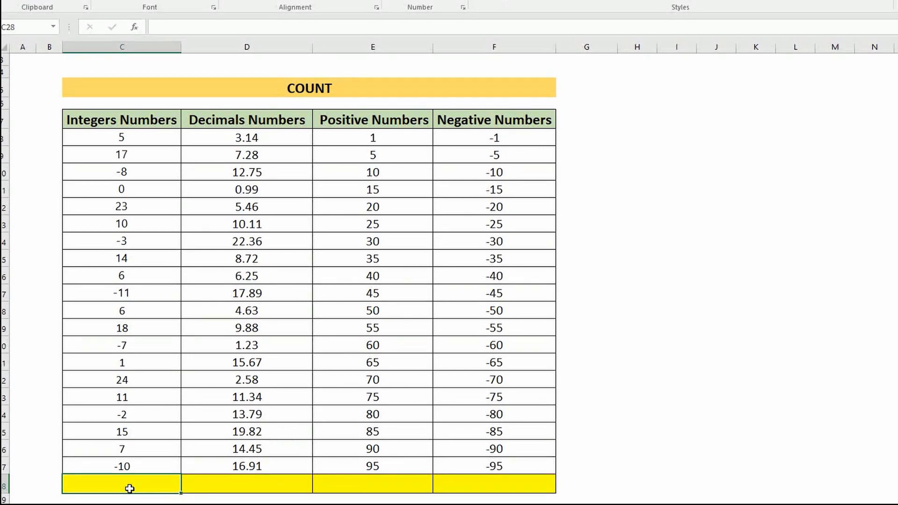
{"action": "type", "text": "=coun"}
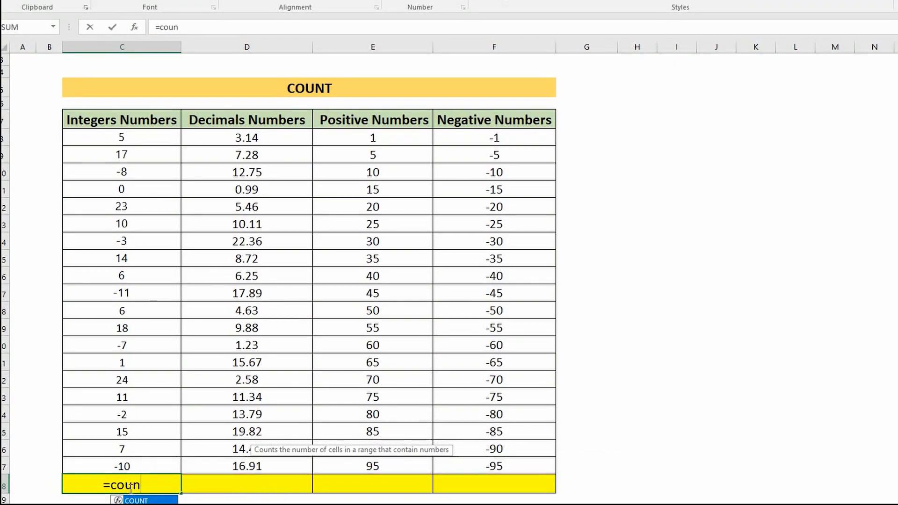
{"action": "key", "text": "Tab"}
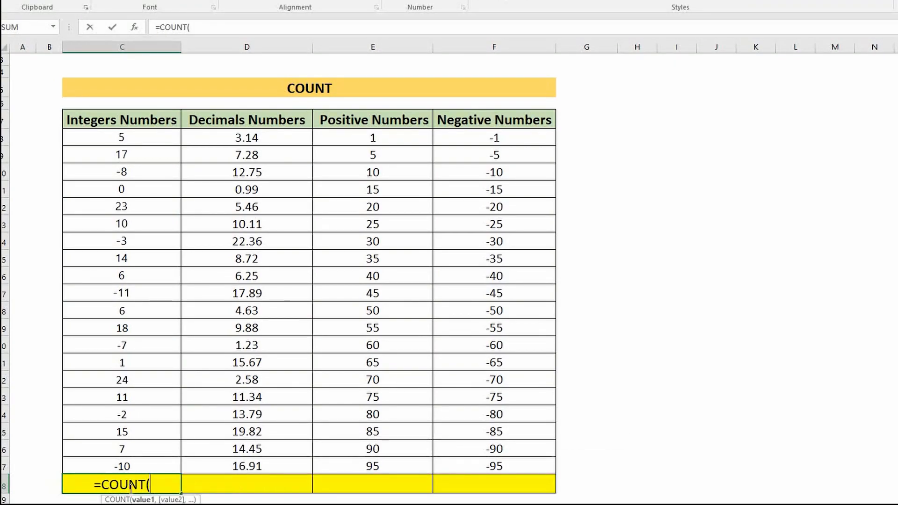
{"action": "left_click_drag", "start_coordinate": [116, 145], "coordinate": [144, 458]}
{"action": "type", "text": ")"}
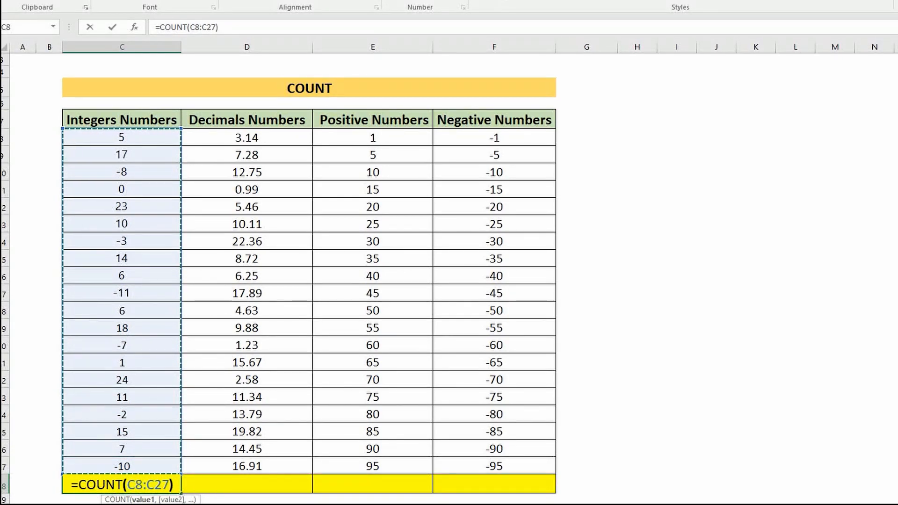
{"action": "key", "text": "Return"}
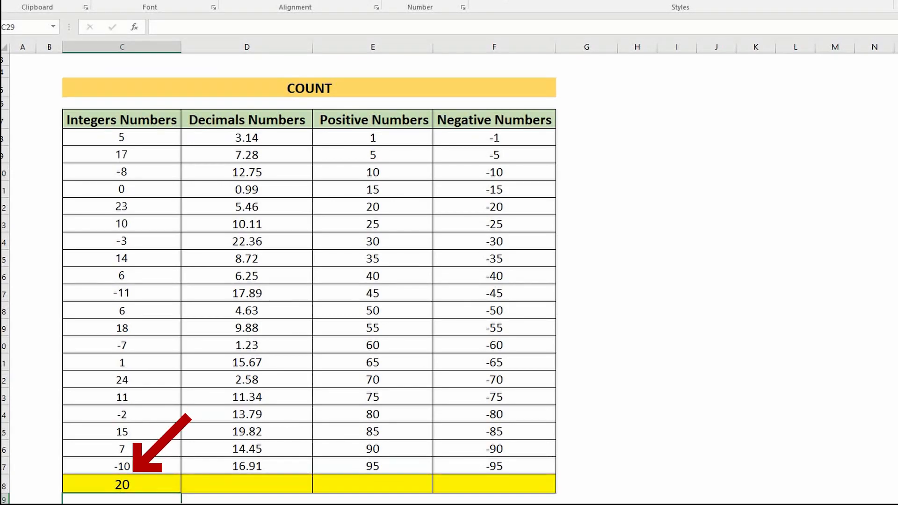
{"action": "left_click", "coordinate": [177, 487]}
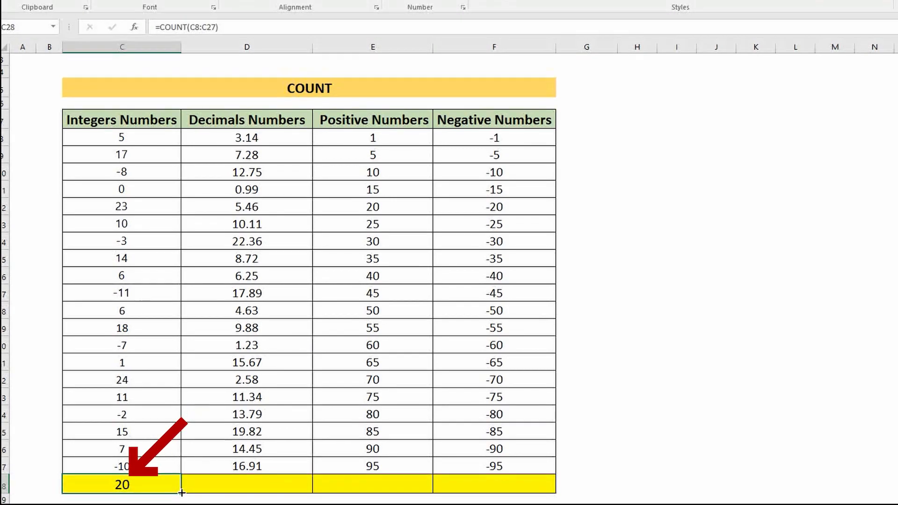
{"action": "left_click_drag", "start_coordinate": [184, 489], "coordinate": [514, 499]}
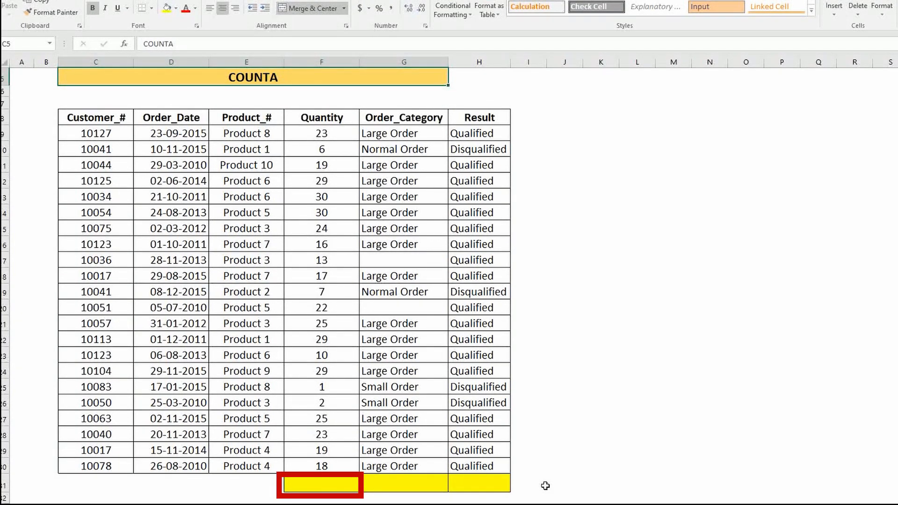
Count the non-empty Quantity cells in F31 with a COUNTA formula over F9:F30
{"action": "left_click", "coordinate": [327, 483]}
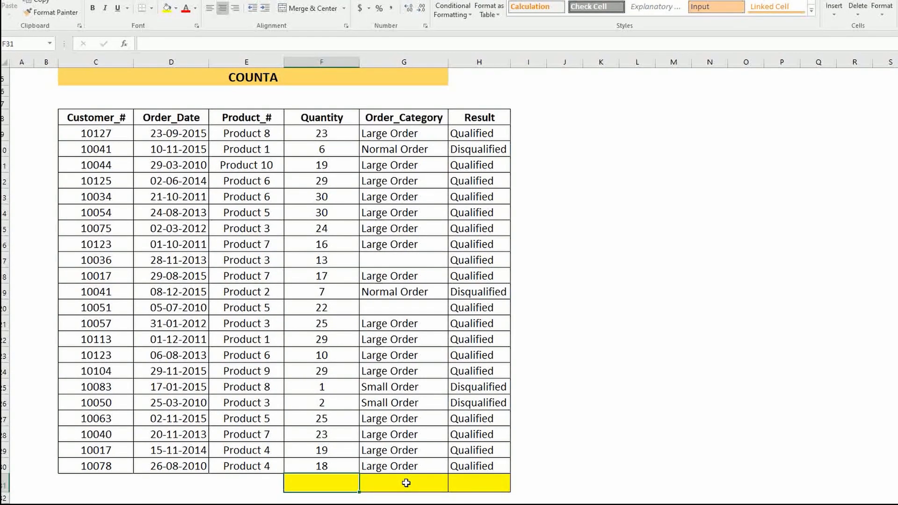
{"action": "type", "text": "=count"}
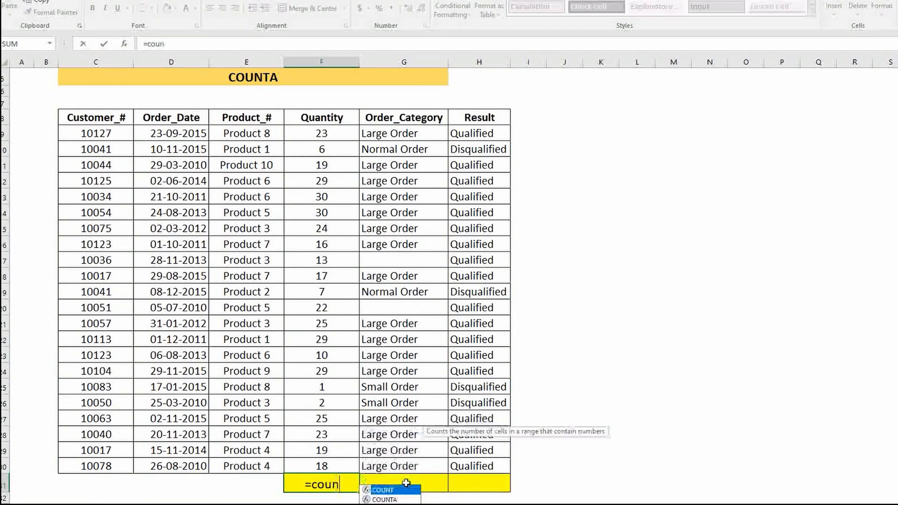
{"action": "double_click", "coordinate": [391, 499]}
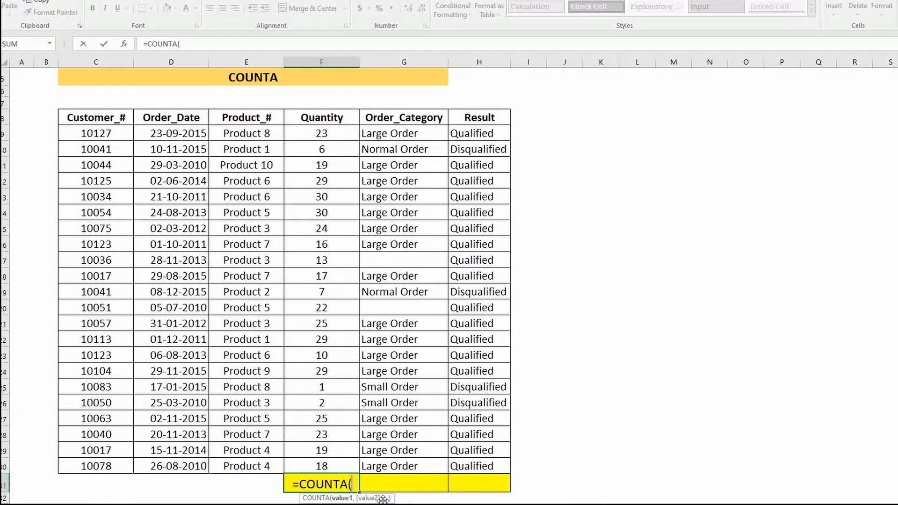
{"action": "left_click", "coordinate": [349, 134]}
{"action": "left_click_drag", "start_coordinate": [349, 133], "coordinate": [345, 463]}
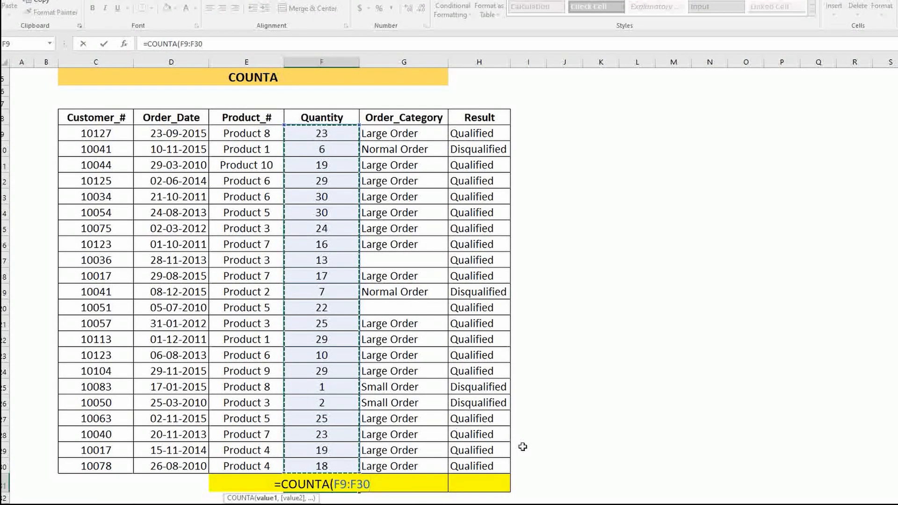
{"action": "key", "text": "Return"}
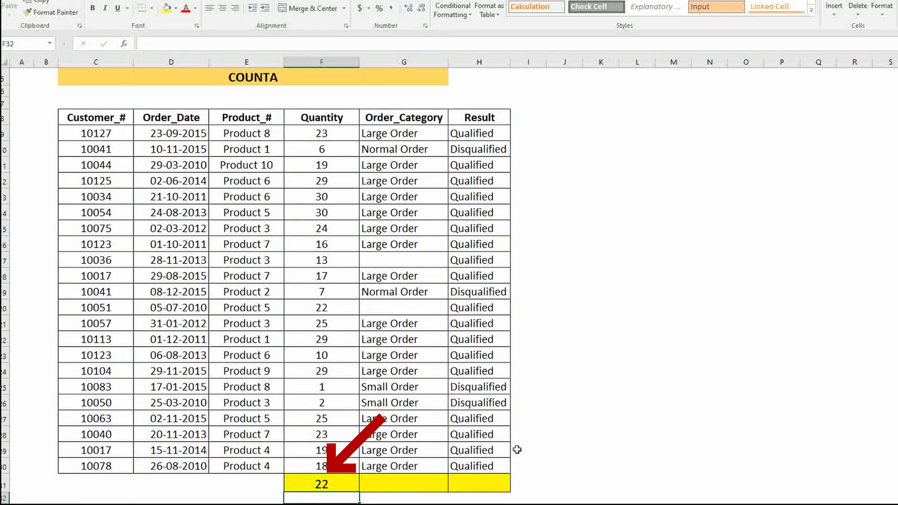
Count the non-empty Order_Category cells in G31 with a COUNTA formula over G9:G30
{"action": "left_click", "coordinate": [384, 482]}
{"action": "type", "text": "=COUNTA("}
{"action": "left_click_drag", "start_coordinate": [388, 133], "coordinate": [434, 461]}
{"action": "key", "text": "Return"}
Enter two more COUNTA formulas, one over the Quantity values F9:F30 and one over the Result values H9:H30
{"action": "type", "text": "=count"}
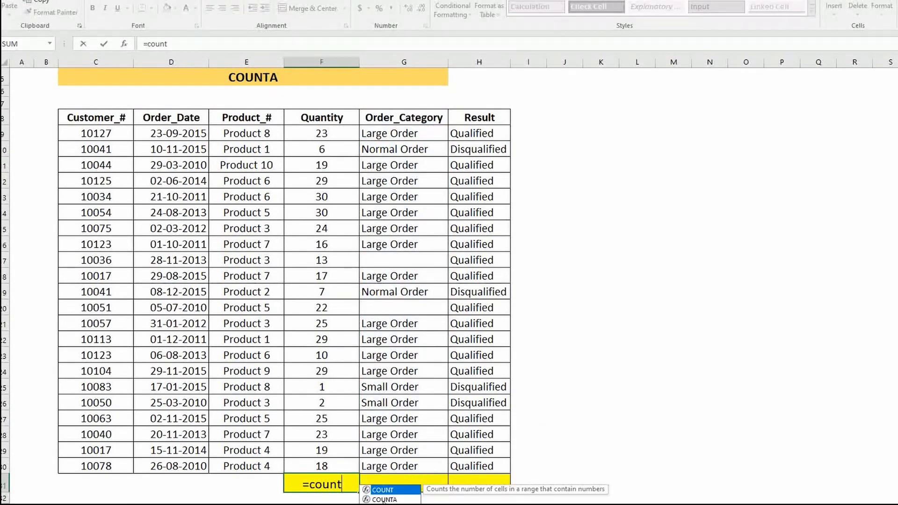
{"action": "type", "text": "a("}
{"action": "left_click_drag", "start_coordinate": [321, 133], "coordinate": [322, 466]}
{"action": "key", "text": "Return"}
{"action": "type", "text": "=count"}
{"action": "type", "text": "a("}
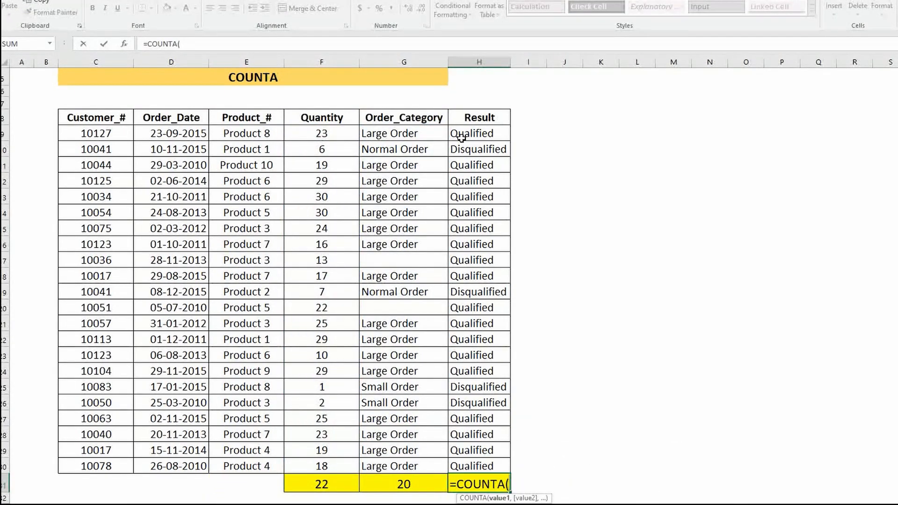
{"action": "left_click_drag", "start_coordinate": [480, 133], "coordinate": [480, 466]}
{"action": "key", "text": "Return"}
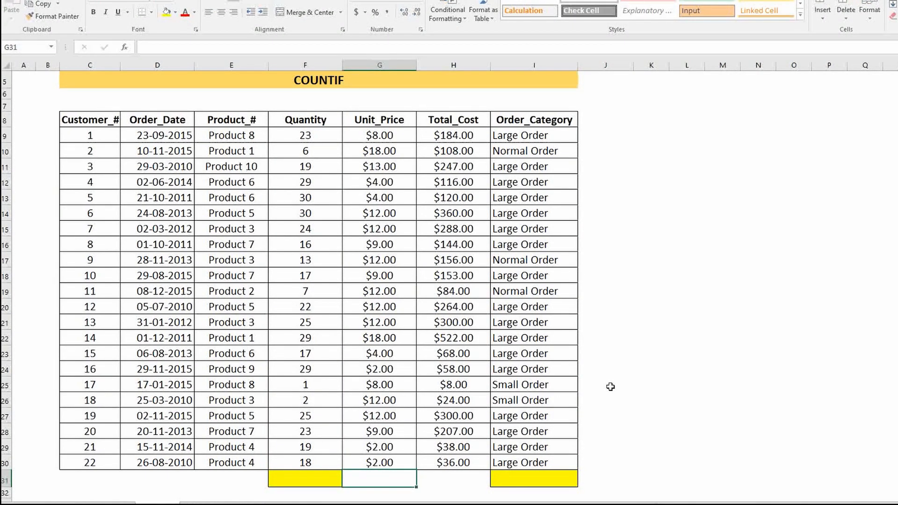
On the COUNTIF sheet, count the quantities above 15 in F31 with =COUNTIF(F9:F30,">15")
{"action": "left_click", "coordinate": [303, 478]}
{"action": "type", "text": "=cou"}
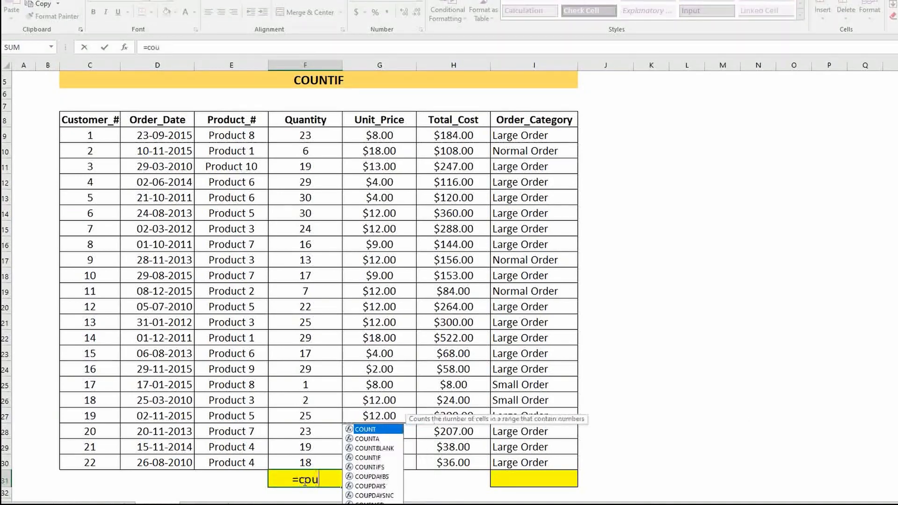
{"action": "type", "text": "ntif"}
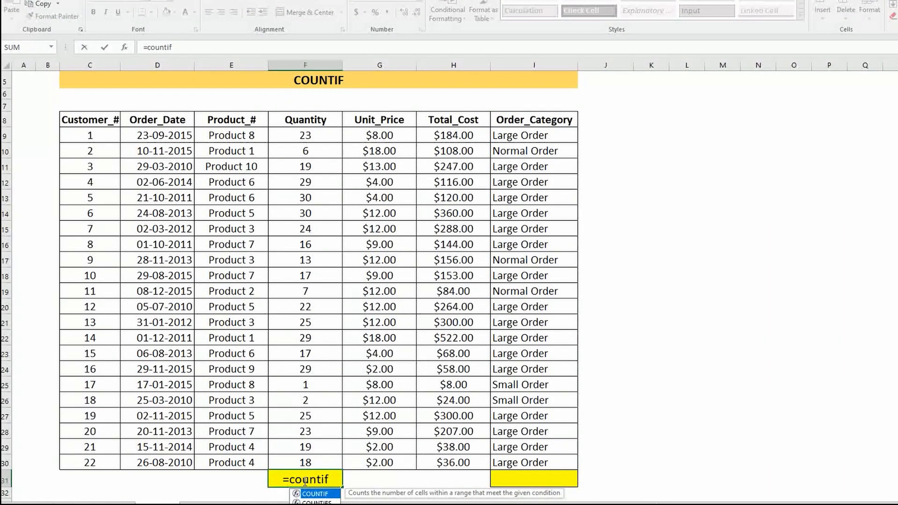
{"action": "key", "text": "Tab"}
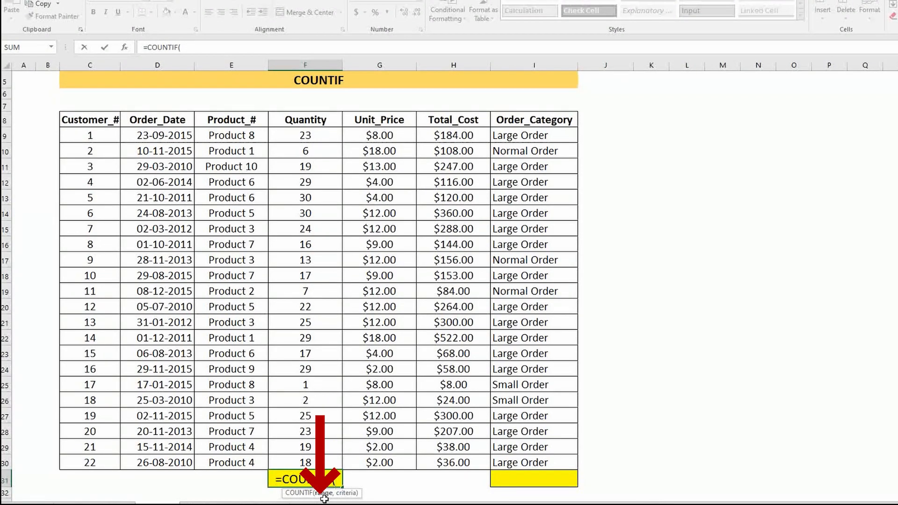
{"action": "mouse_move", "coordinate": [306, 135]}
{"action": "left_mouse_down"}
{"action": "mouse_move", "coordinate": [281, 191]}
{"action": "mouse_move", "coordinate": [341, 427]}
{"action": "mouse_move", "coordinate": [309, 458]}
{"action": "left_mouse_up"}
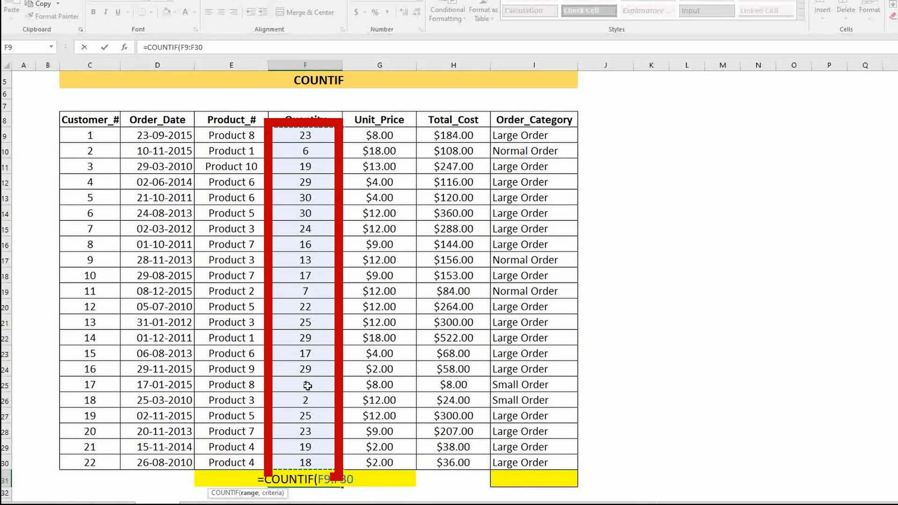
{"action": "type", "text": ","}
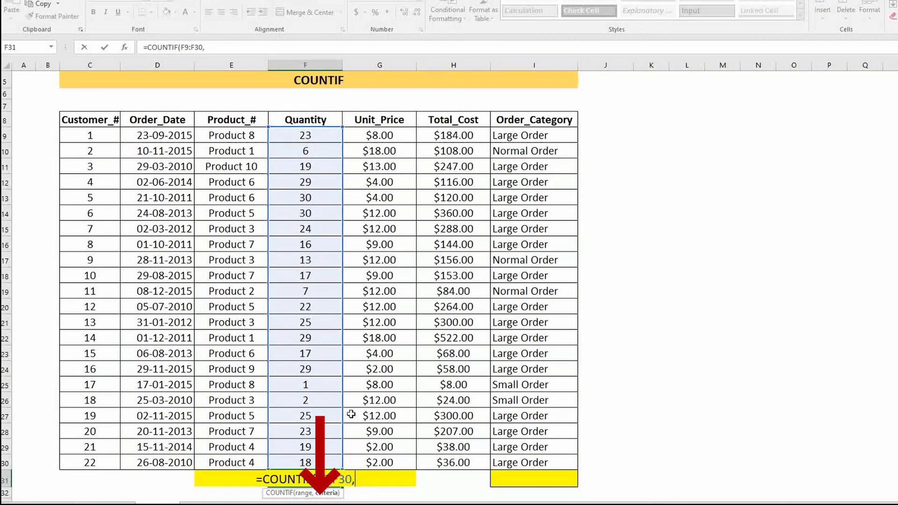
{"action": "type", "text": "\">15\")"}
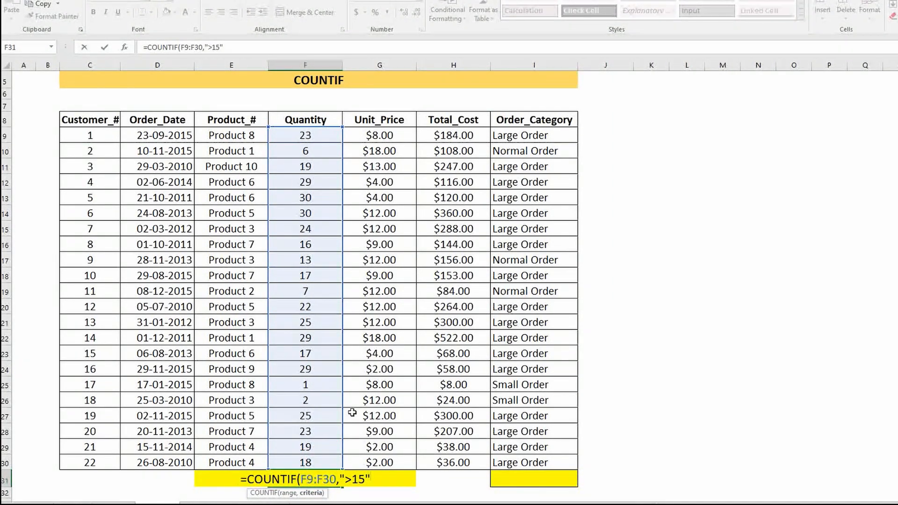
{"action": "key", "text": "Return"}
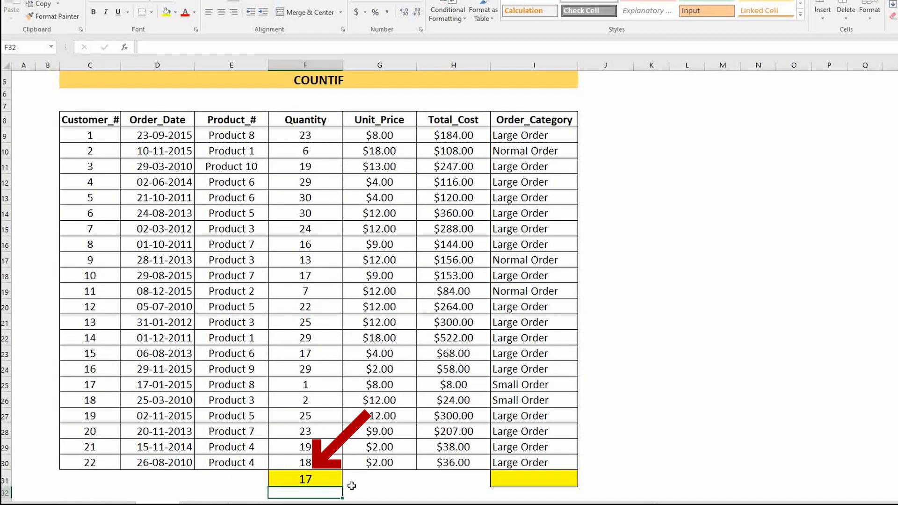
Count the large orders in I31 with =COUNTIF(I9:I30,"Large Order")
{"action": "left_click", "coordinate": [533, 478]}
{"action": "type", "text": "=COUNTIF("}
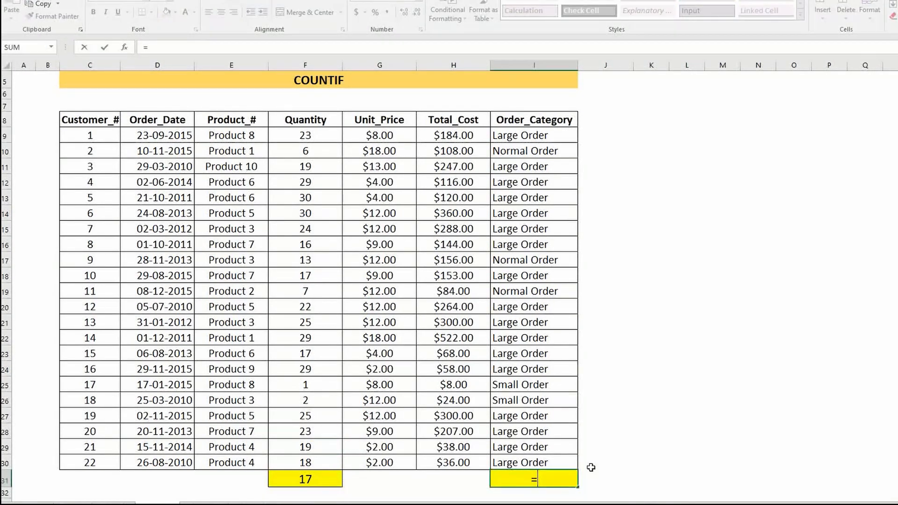
{"action": "left_click_drag", "start_coordinate": [543, 136], "coordinate": [561, 464]}
{"action": "type", "text": ",\"Large Order\")"}
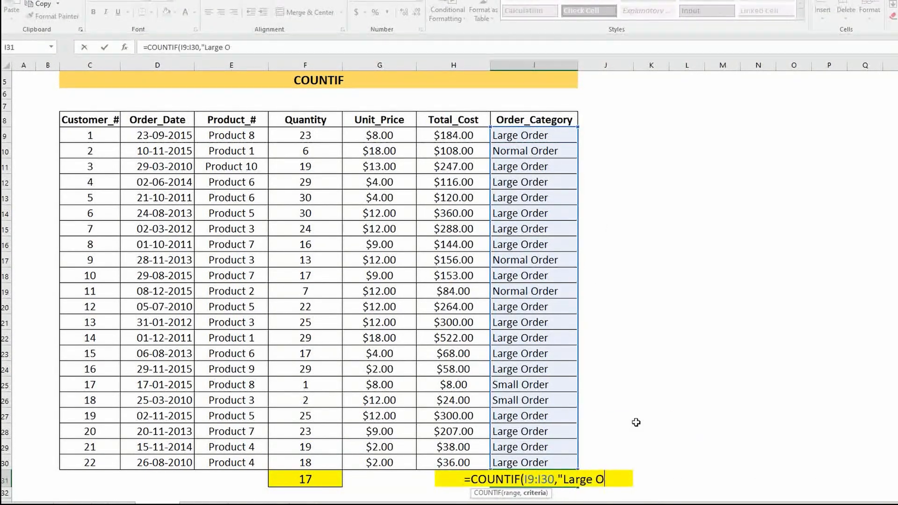
{"action": "key", "text": "Return"}
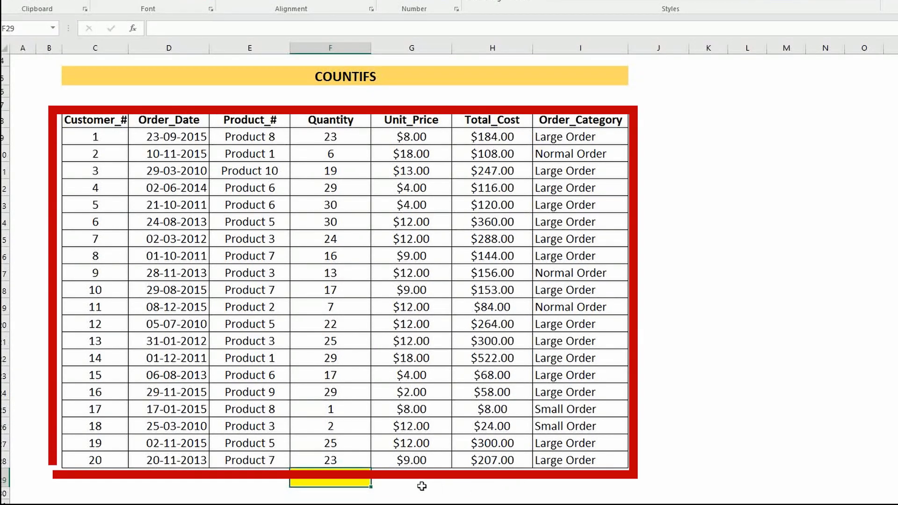
On the COUNTIFS sheet, start a COUNTIFS formula in F29 with Quantity range F9:F28 and criterion ">15"
{"action": "type", "text": "=count"}
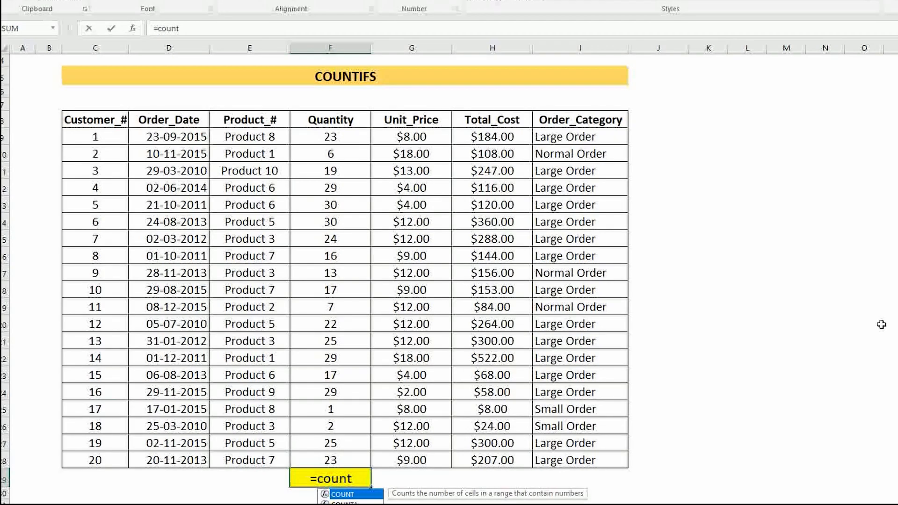
{"action": "key", "text": "Down"}
{"action": "key", "text": "Down"}
{"action": "key", "text": "Down"}
{"action": "key", "text": "Down"}
{"action": "key", "text": "Tab"}
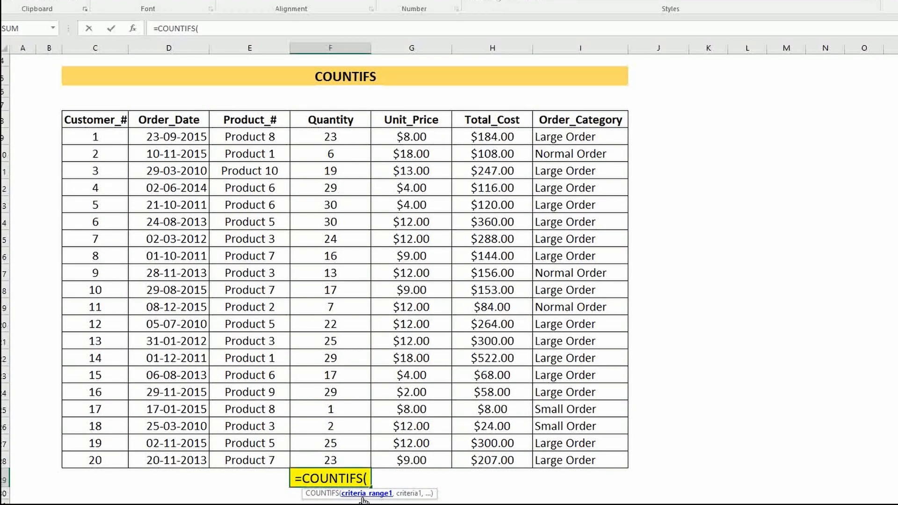
{"action": "left_click_drag", "start_coordinate": [353, 136], "coordinate": [341, 452]}
{"action": "type", "text": ","}
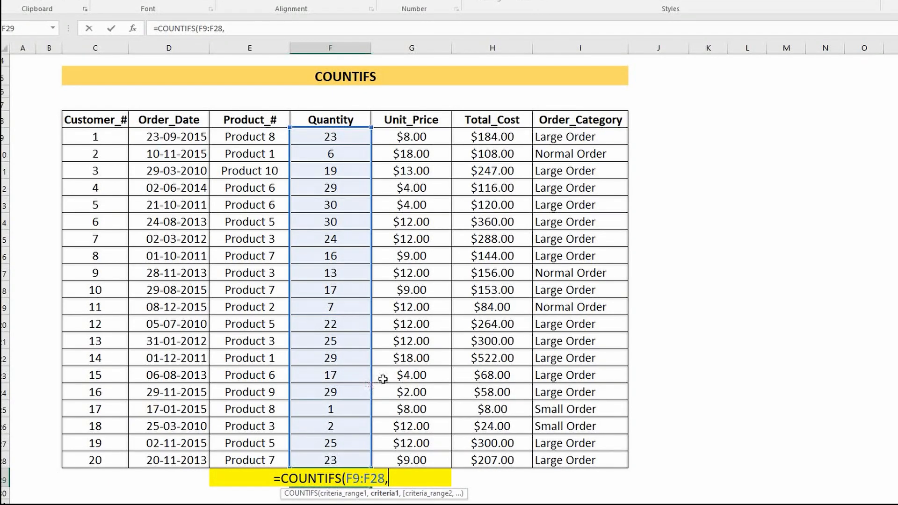
{"action": "type", "text": "\""}
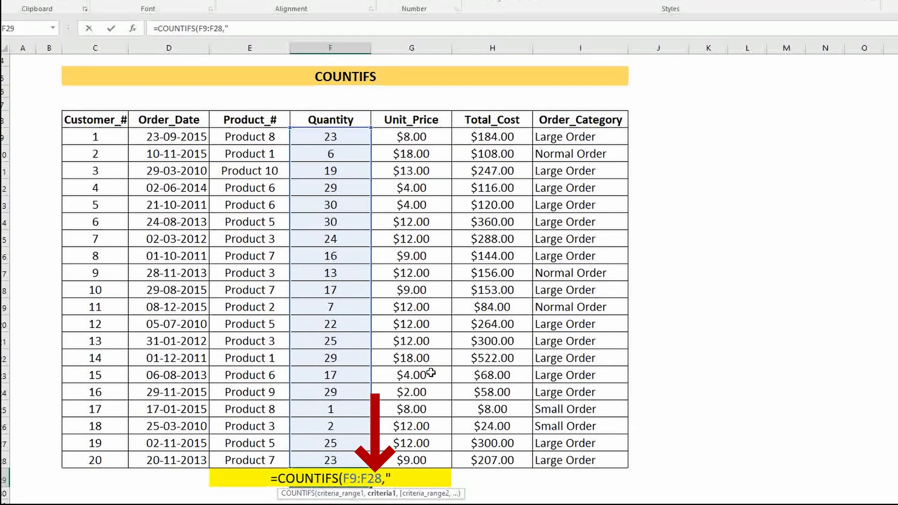
{"action": "type", "text": ">15\""}
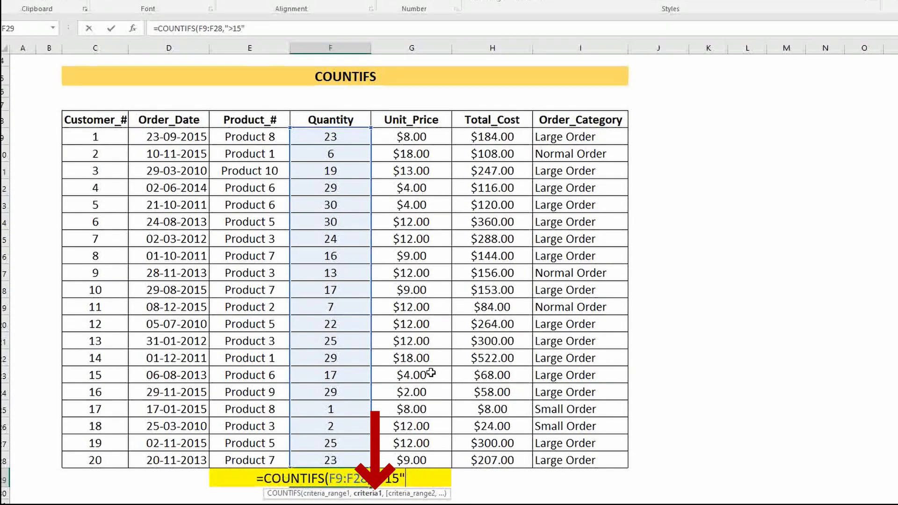
{"action": "type", "text": ","}
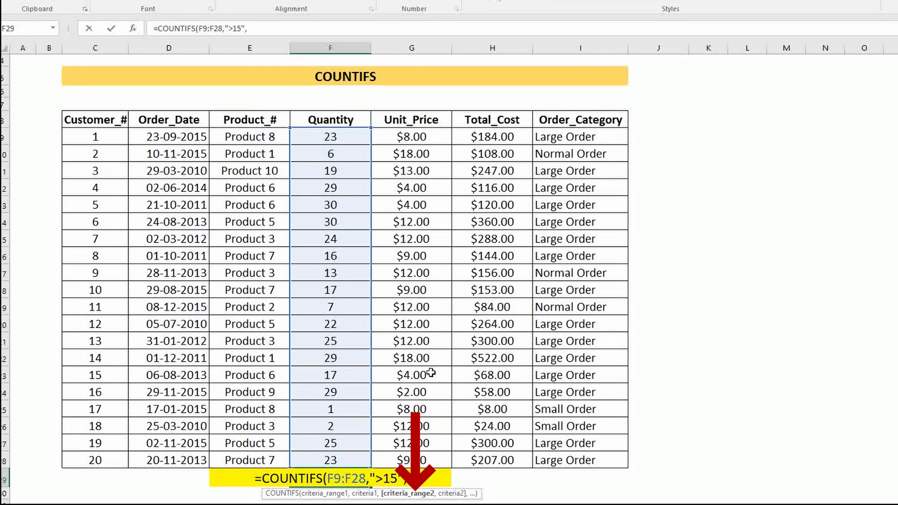
Add Unit_Price range G9:G28 with criterion ">12" as the second COUNTIFS condition and complete the formula
{"action": "left_click_drag", "start_coordinate": [411, 137], "coordinate": [412, 460]}
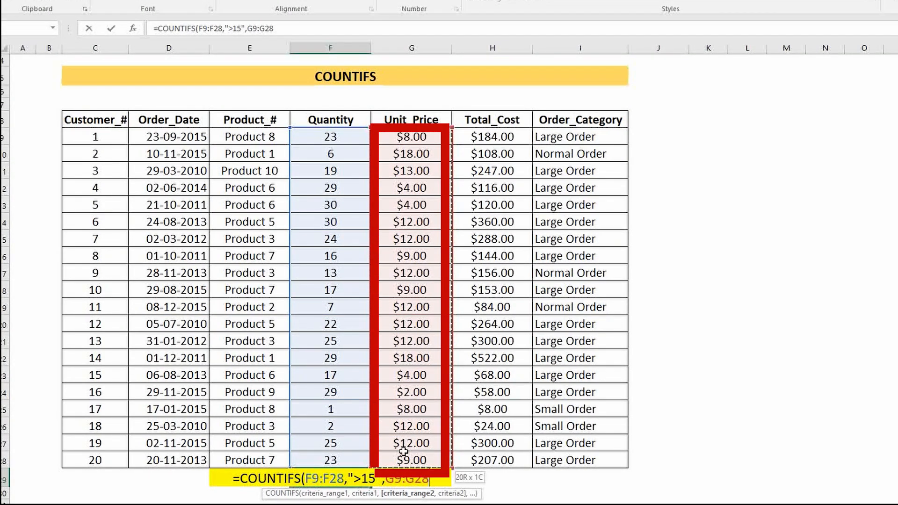
{"action": "type", "text": ","}
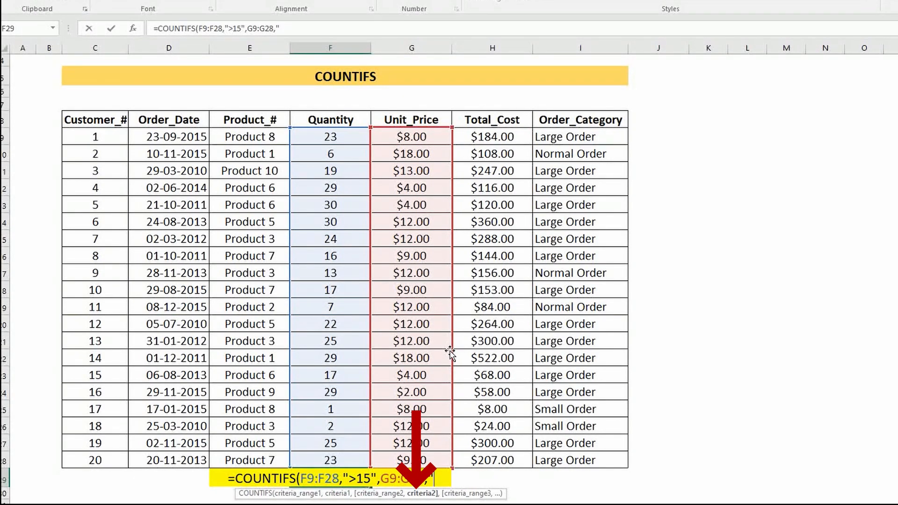
{"action": "type", "text": "\">"}
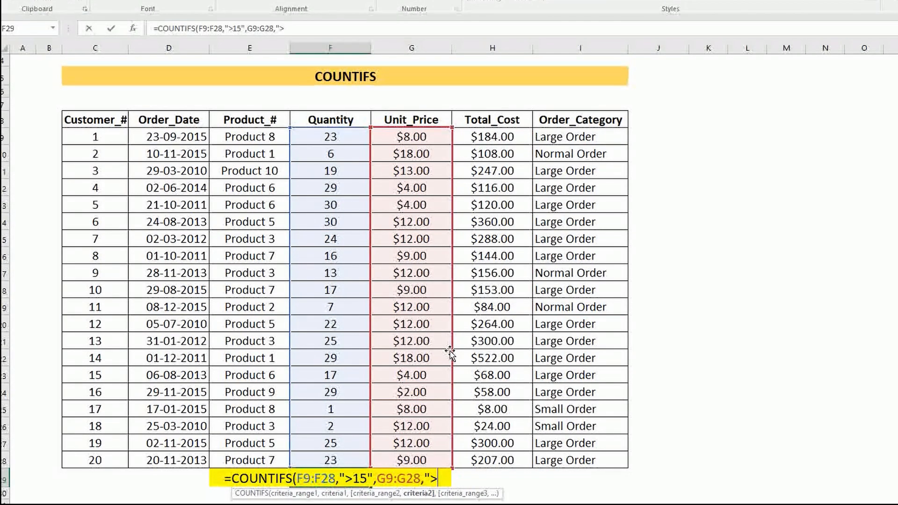
{"action": "type", "text": "12\")"}
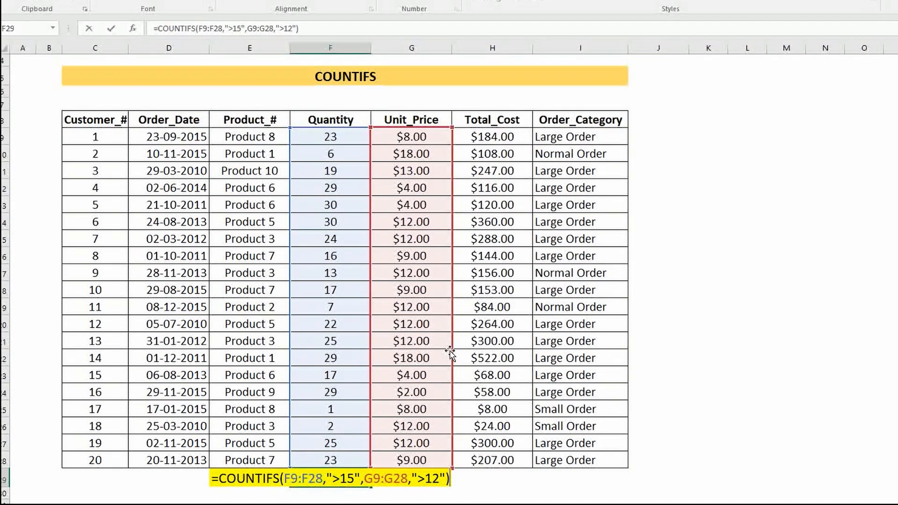
{"action": "key", "text": "Return"}
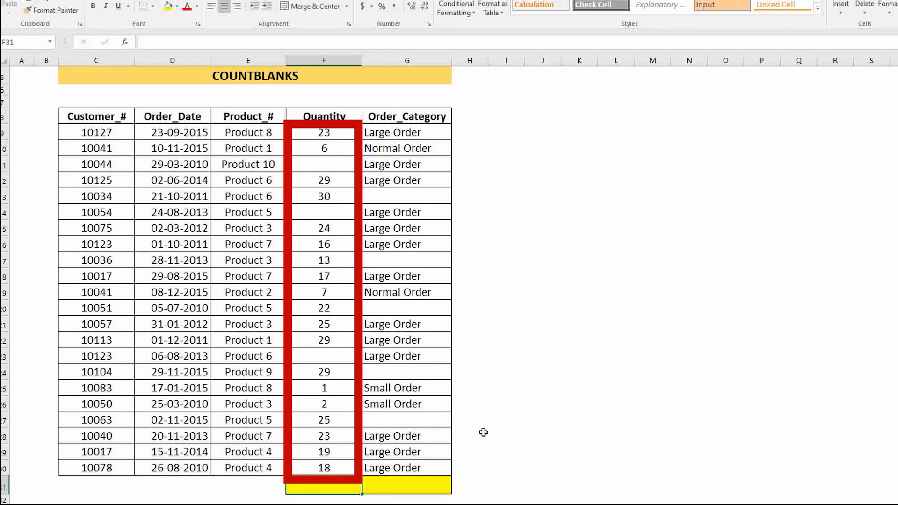
On the COUNTBLANKS sheet, count the empty Quantity cells in F31 with =COUNTBLANK(F9:F30)
{"action": "type", "text": "=co"}
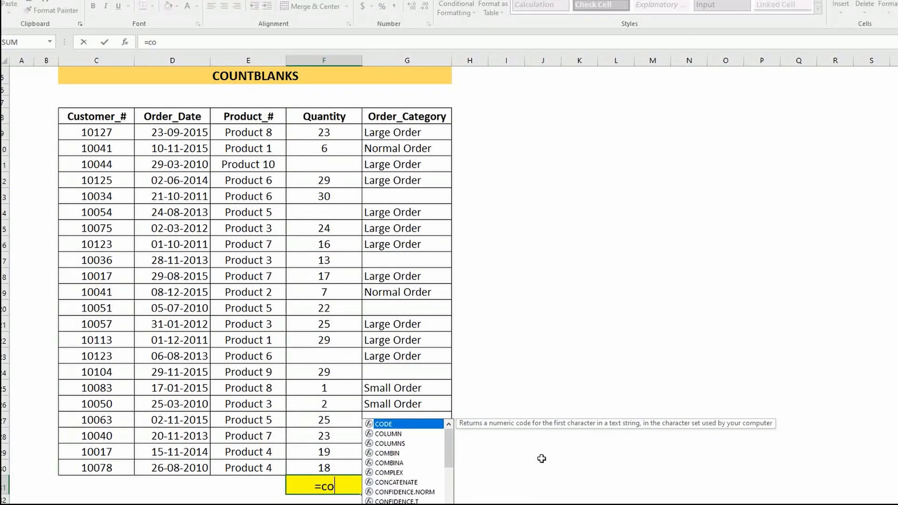
{"action": "type", "text": "untb"}
{"action": "key", "text": "Tab"}
{"action": "left_click_drag", "start_coordinate": [324, 133], "coordinate": [345, 465]}
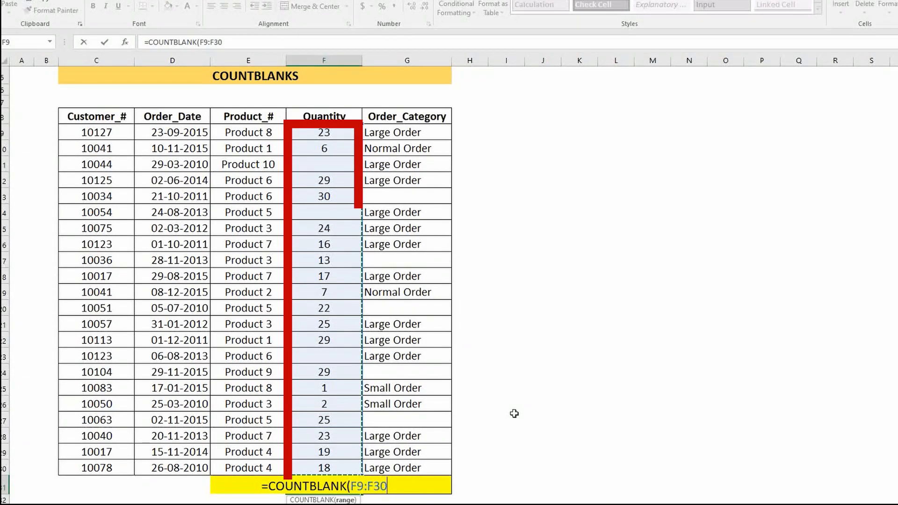
{"action": "key", "text": "Return"}
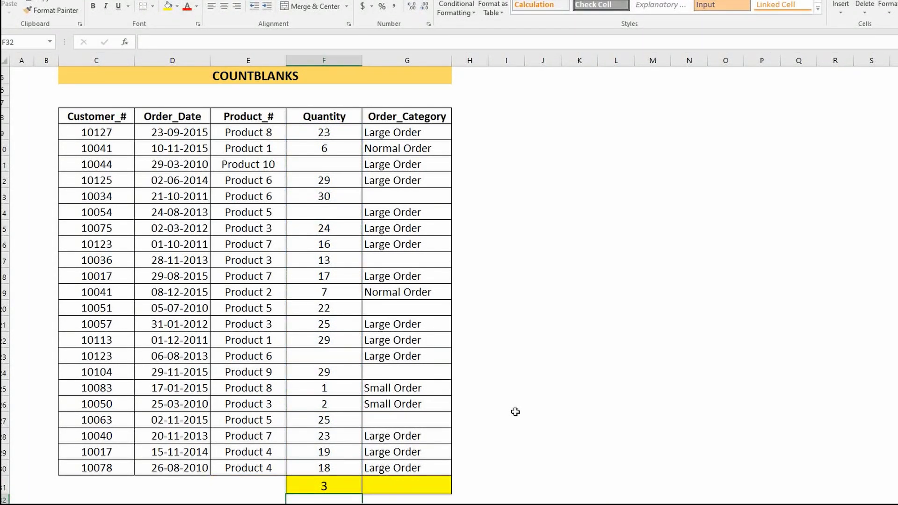
Copy the COUNTBLANK formula from F31 to G31 for the Order_Category column
{"action": "left_click", "coordinate": [344, 490]}
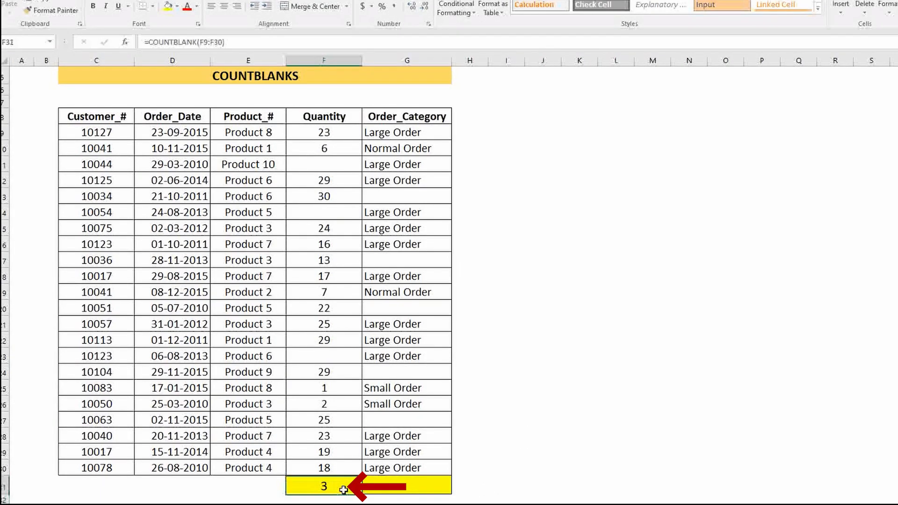
{"action": "left_click_drag", "start_coordinate": [362, 494], "coordinate": [451, 495]}
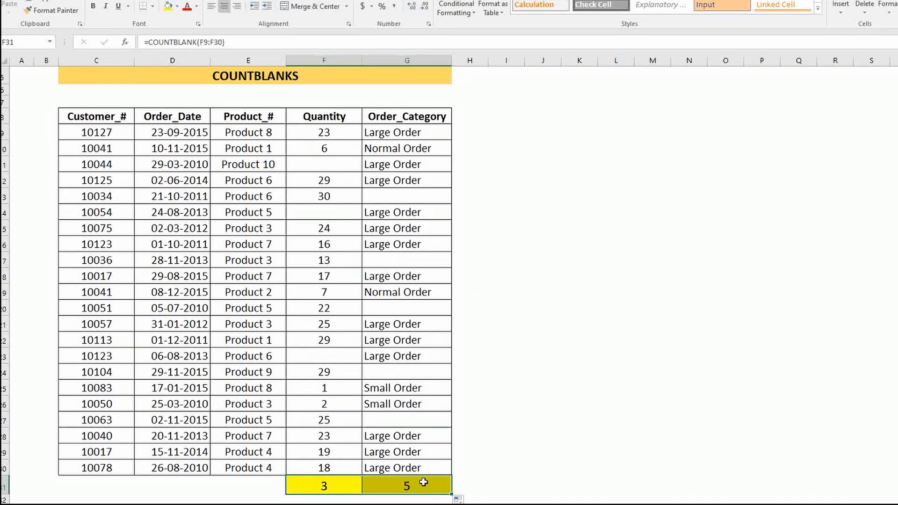
{"action": "left_click", "coordinate": [472, 486]}
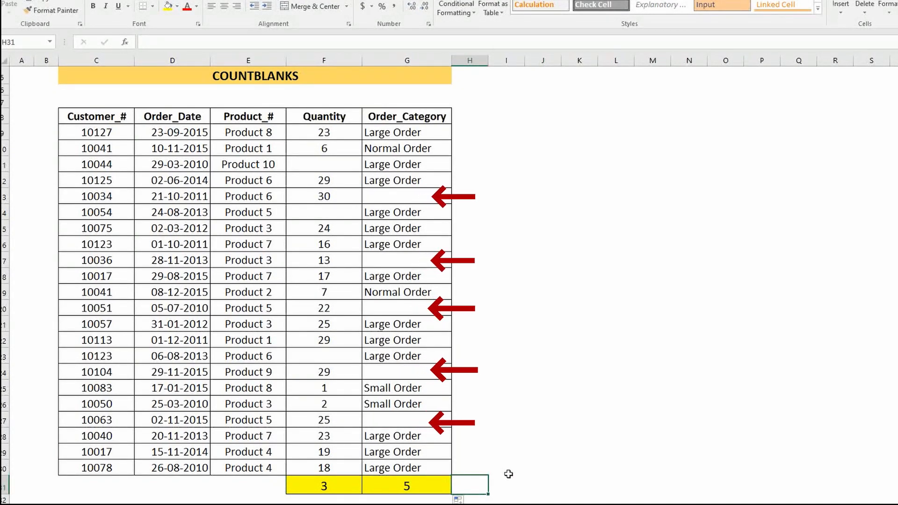